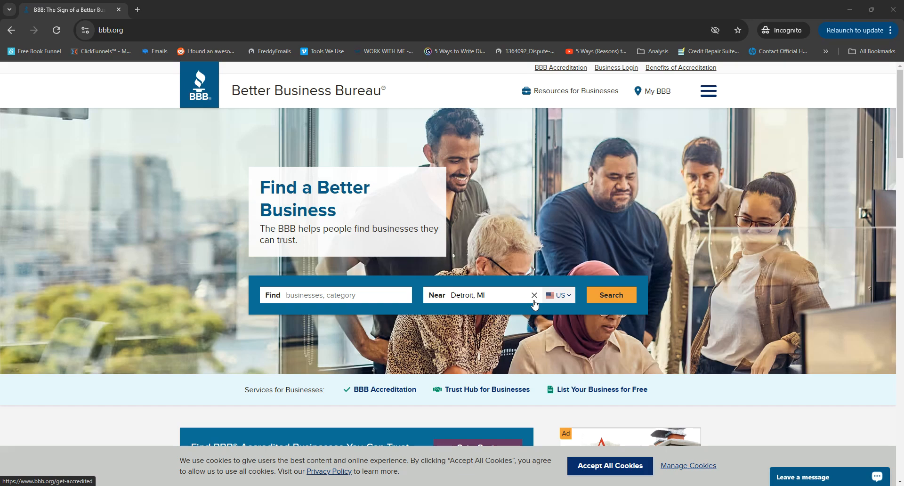
Step: Clear the location, search businesses for "trans", and open the Trans Union LLC headquarters profile, completing the human verification
left_click(534, 296)
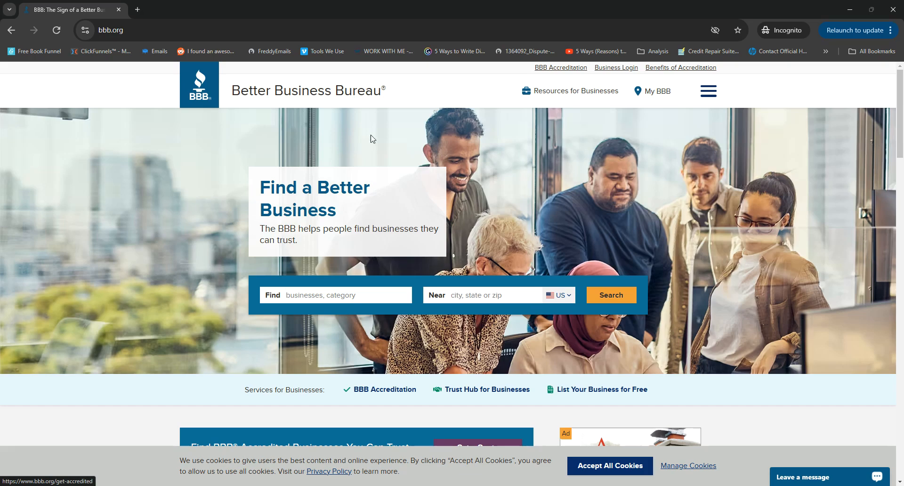
left_click(360, 298)
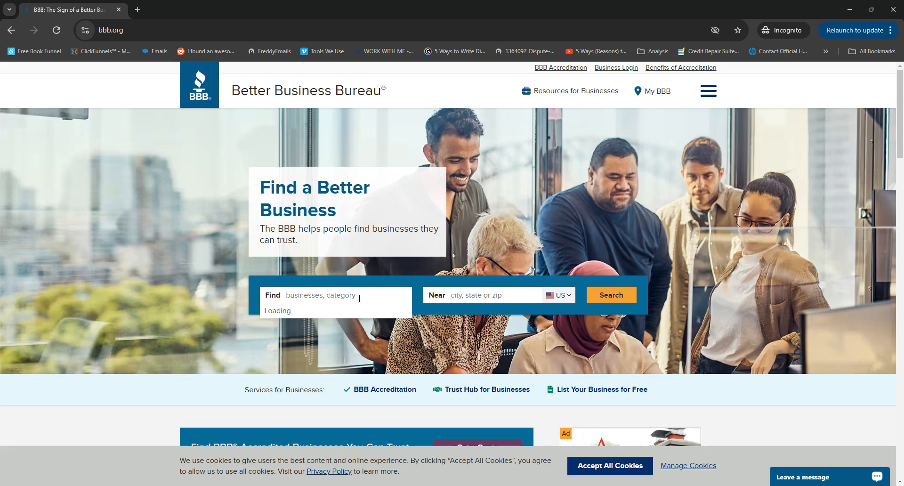
type("trans")
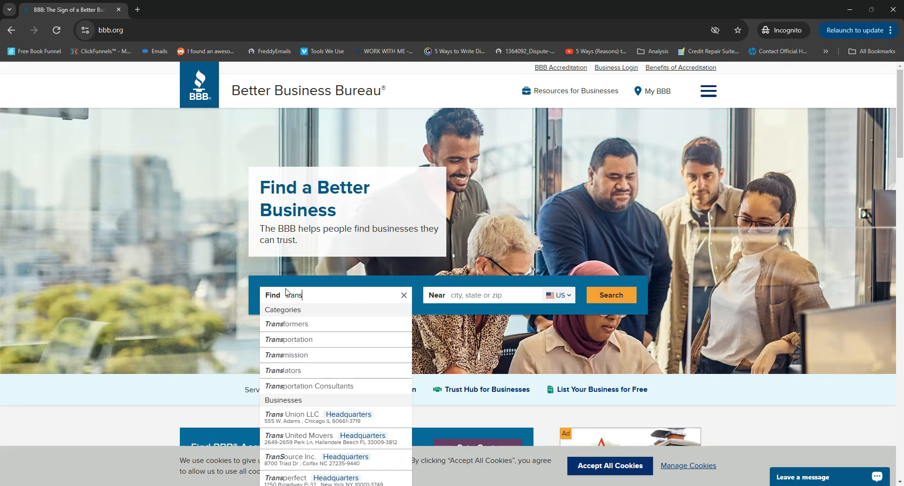
left_click(299, 418)
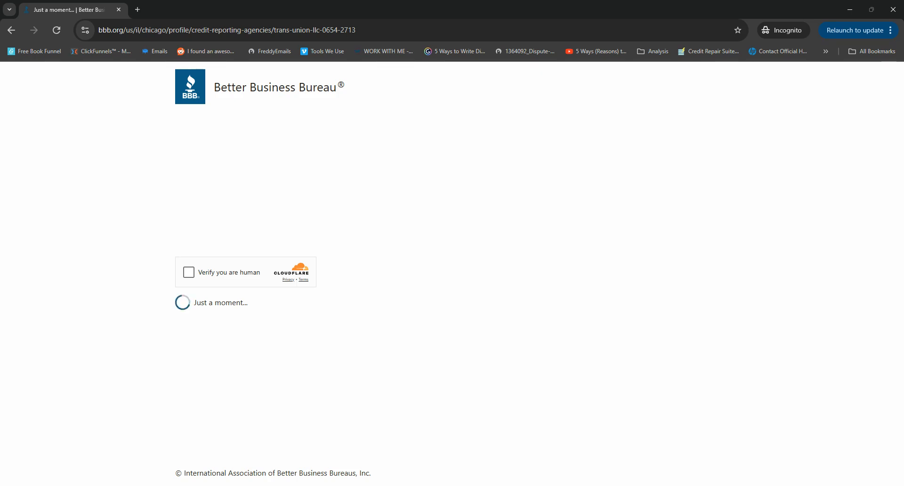
left_click(189, 274)
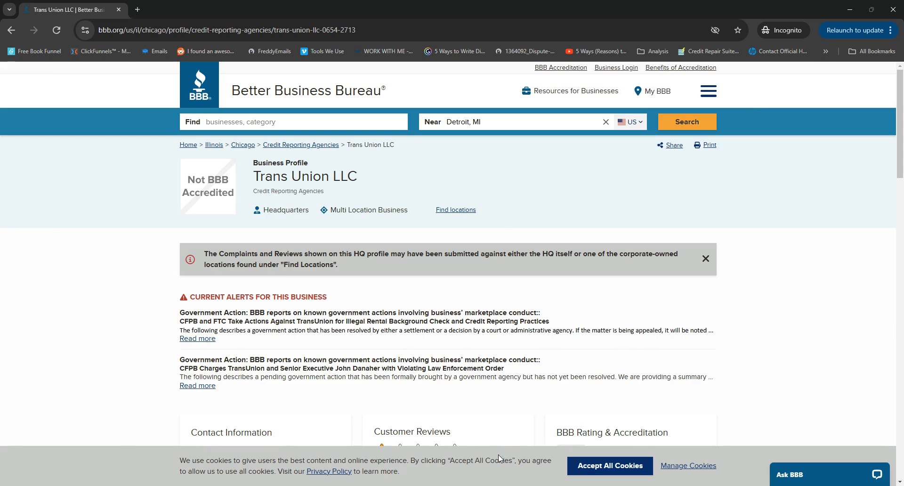
Step: Review Trans Union LLC's profile and customer complaint figures, and start filing a complaint against the business
scroll(260, 301, "down", 11)
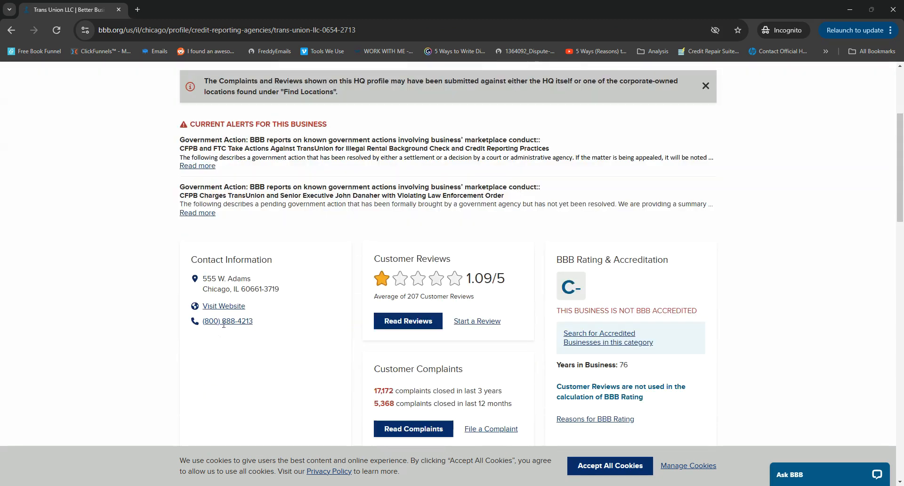
scroll(262, 300, "up", 7)
scroll(234, 152, "up", 3)
scroll(471, 250, "down", 3)
scroll(367, 315, "down", 3)
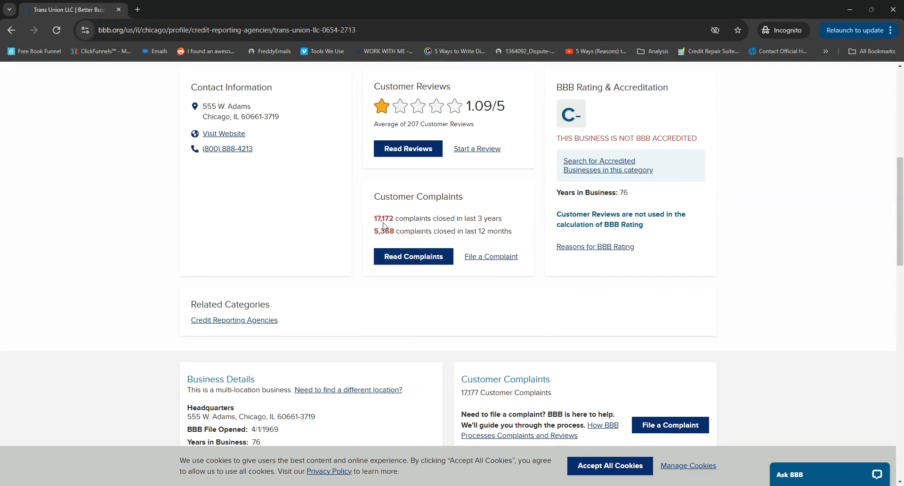
left_click_drag(377, 217, 399, 231)
left_click(483, 258)
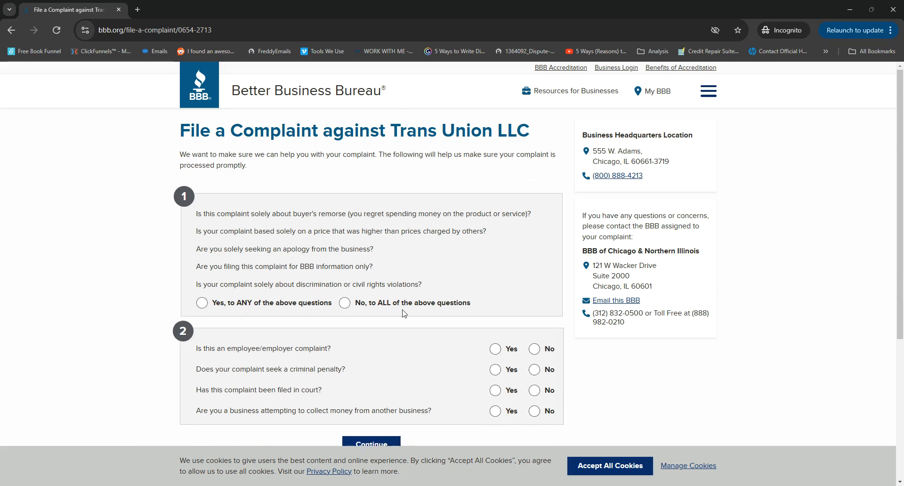
Step: Answer No to all of the first group's questions and No to each of the four second-group questions, and continue
left_click(360, 303)
scroll(255, 322, "down", 3)
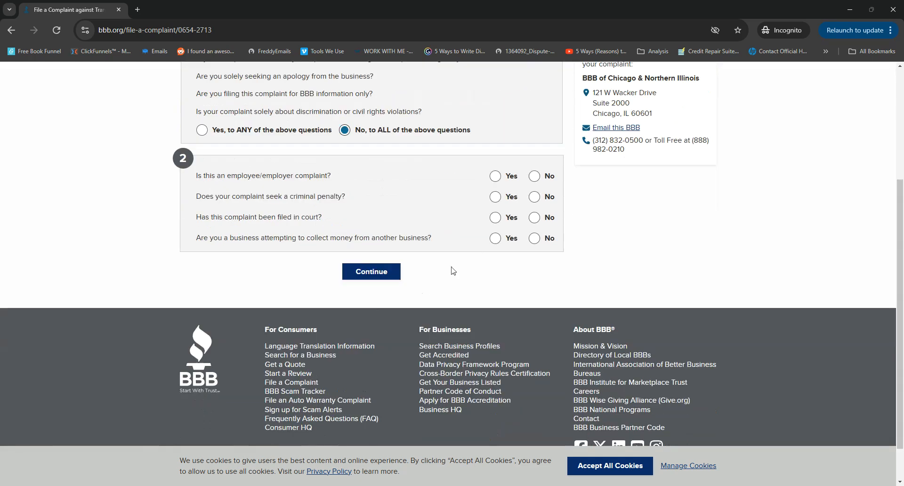
left_click(534, 176)
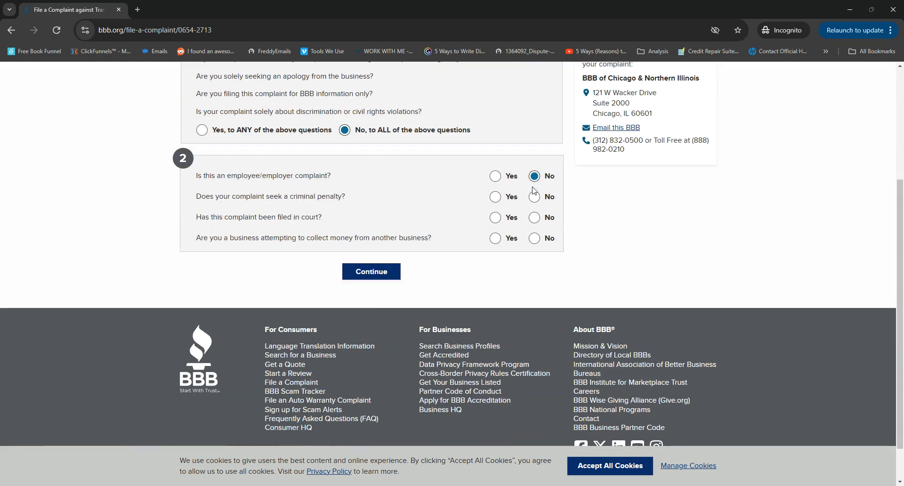
left_click(540, 200)
left_click(536, 222)
left_click(535, 240)
left_click(383, 278)
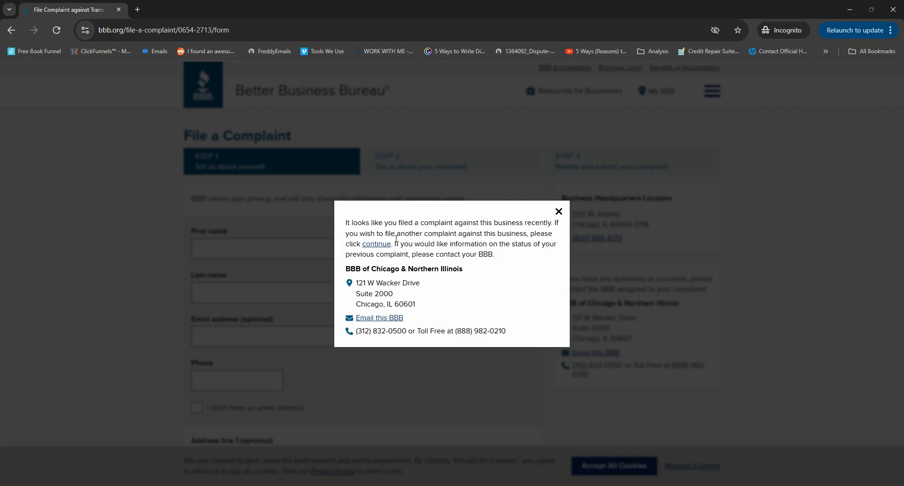
Step: Continue past the recent-complaint notice and review the personal and address fields in Step 1 of the complaint form
left_click(370, 245)
left_click(426, 247)
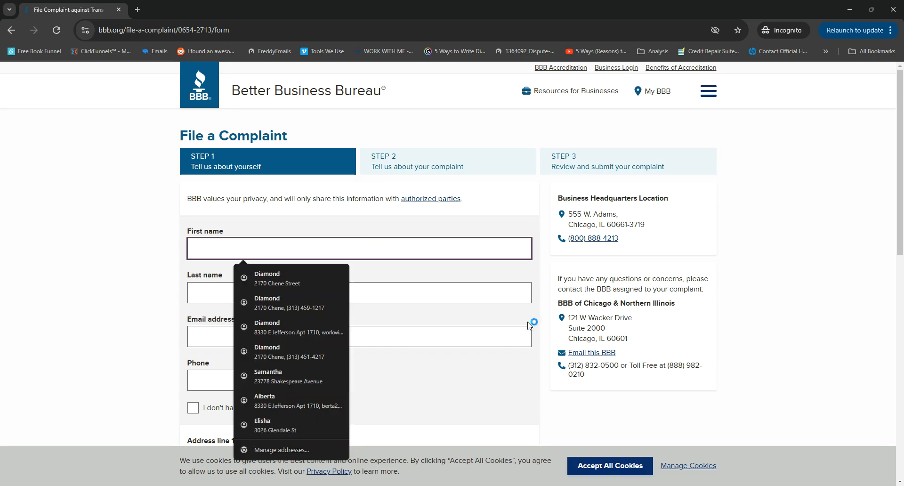
left_click(450, 272)
left_click(148, 218)
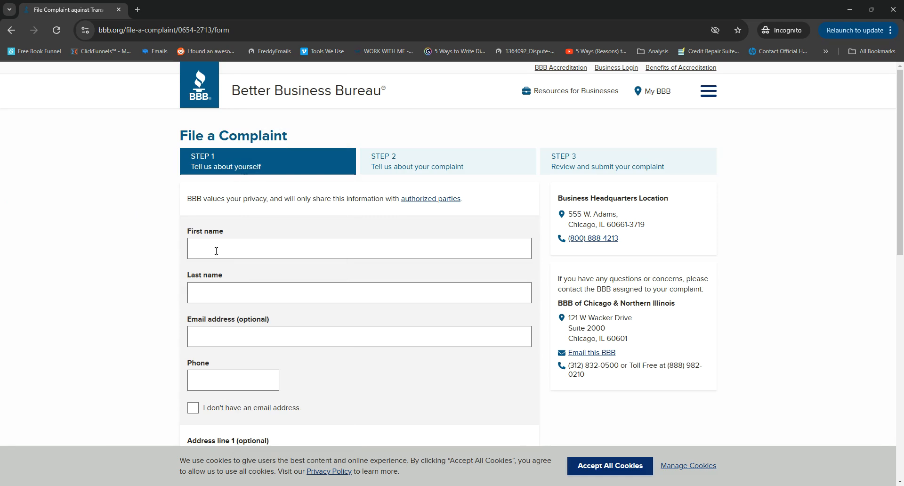
scroll(216, 250, "down", 7)
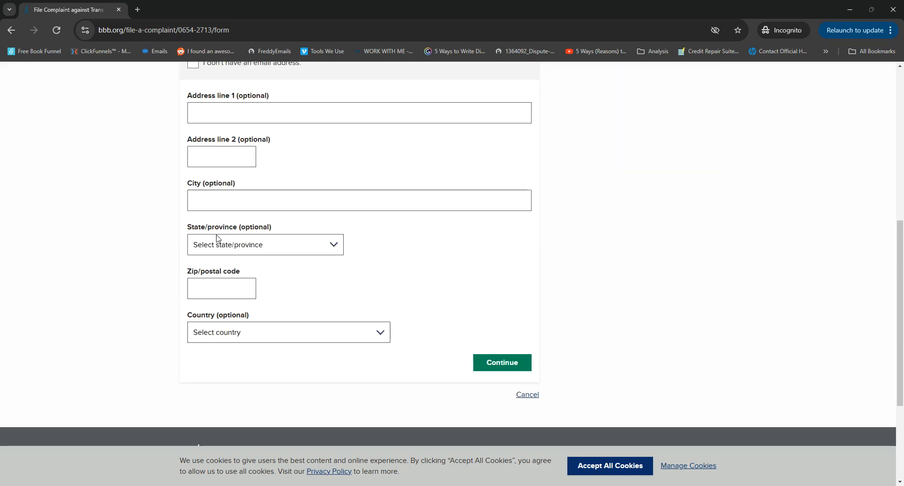
scroll(221, 284, "up", 4)
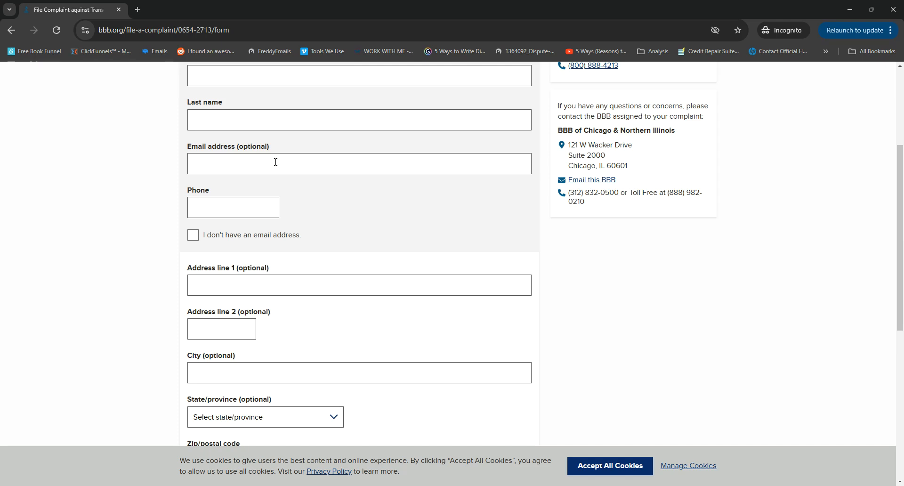
scroll(276, 162, "down", 3)
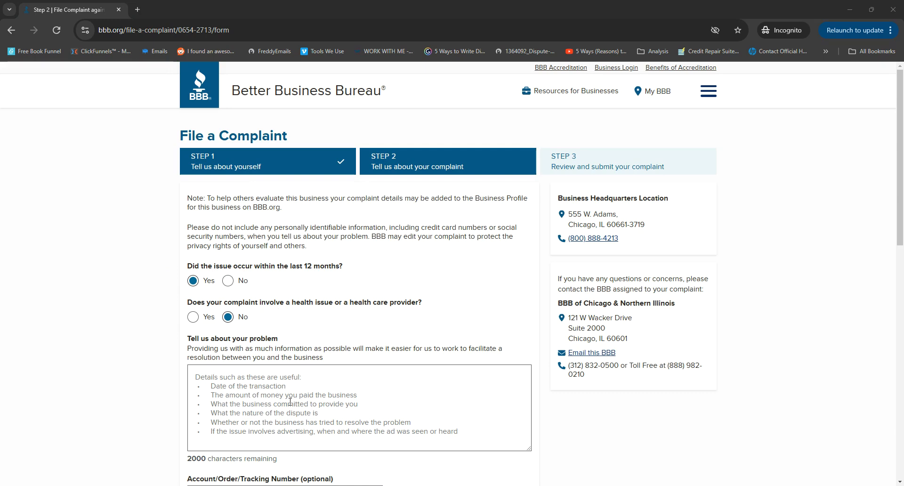
Step: Start the problem description with "ive been trying to work with Transunion for a few months now"
left_click(136, 318)
scroll(141, 311, "down", 3)
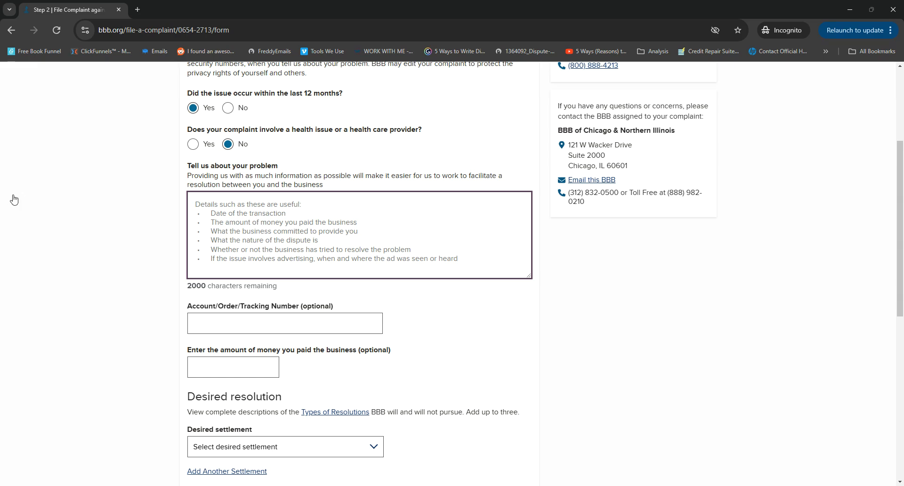
type("ive")
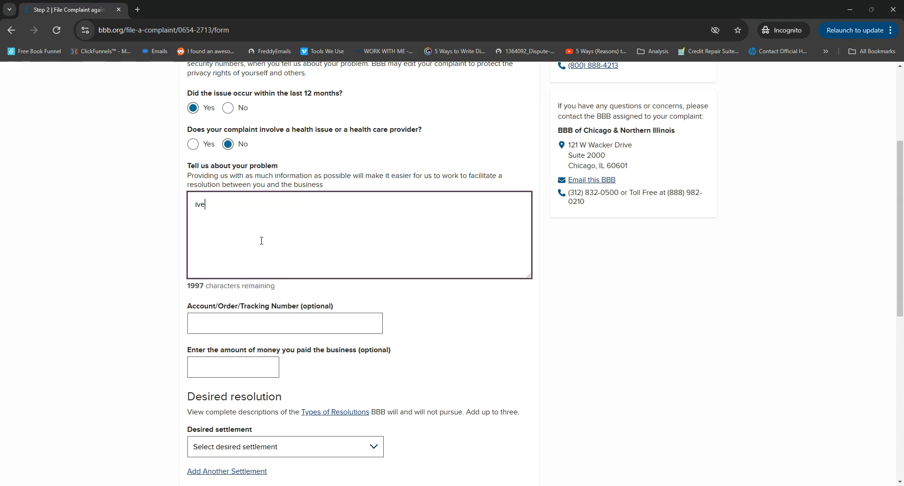
type(" been trying to w")
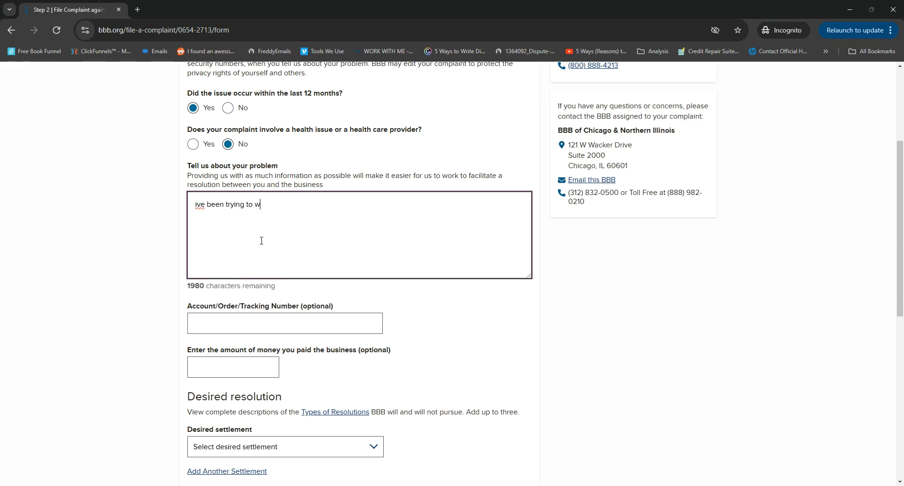
type("ork with Transunion")
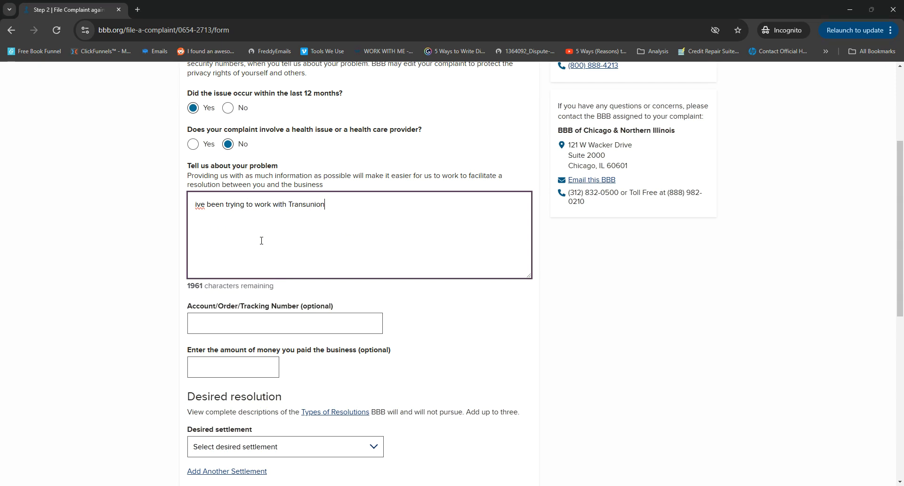
type(" for a few months noe")
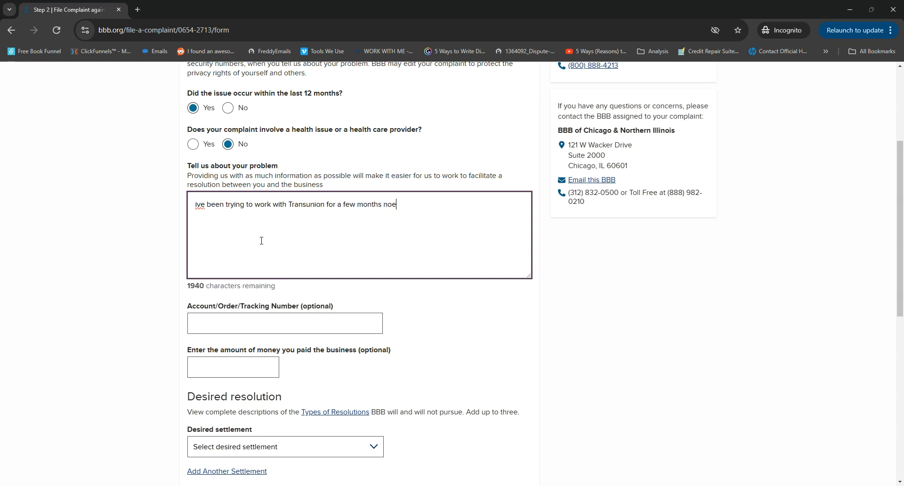
key("BackSpace")
type("w")
Step: Continue the problem description with "regarding accounts that i never consented to being shared on my consumer report."
type("regarding accounts that i")
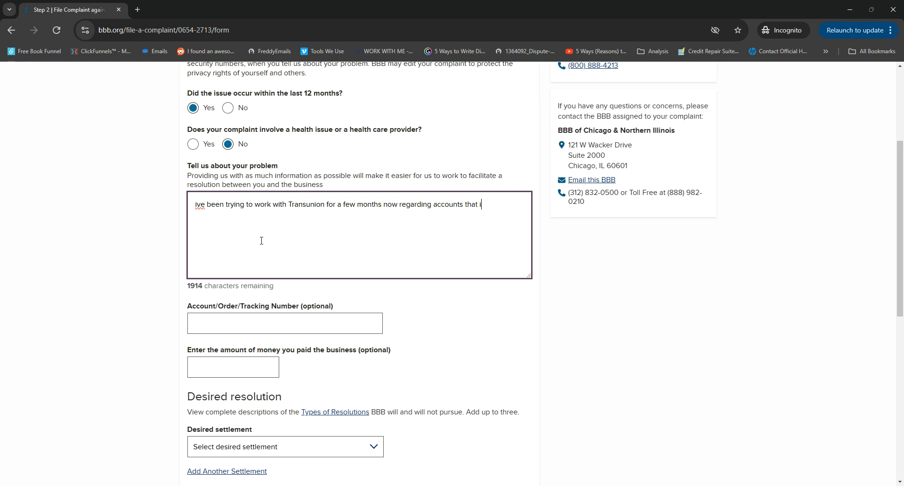
type(" never consented to be")
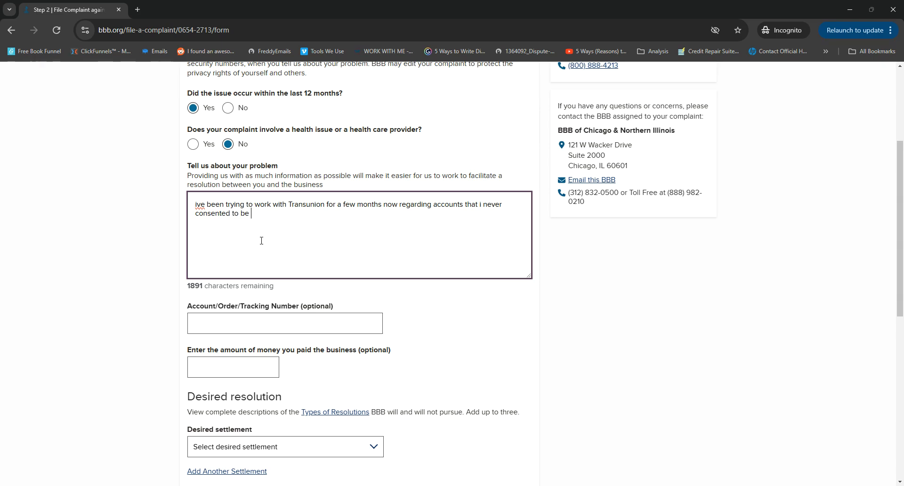
key("BackSpace")
type("ing shared on my co")
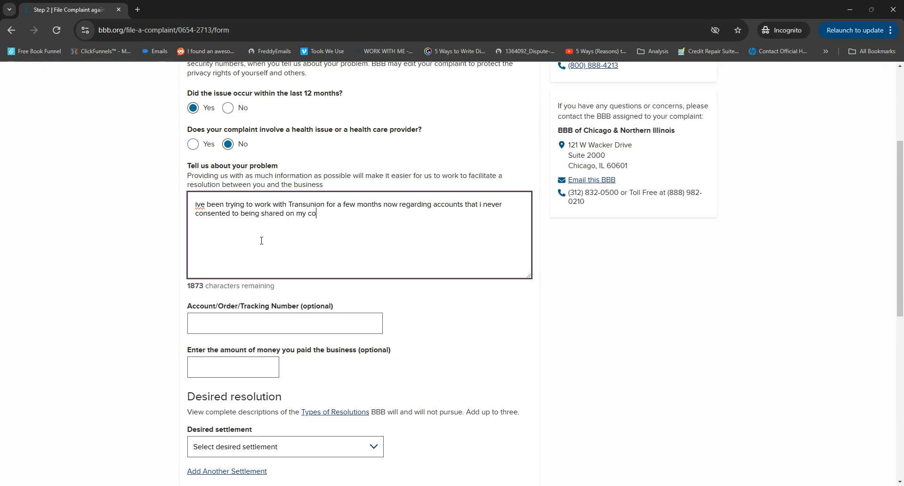
type("nsumer report. ")
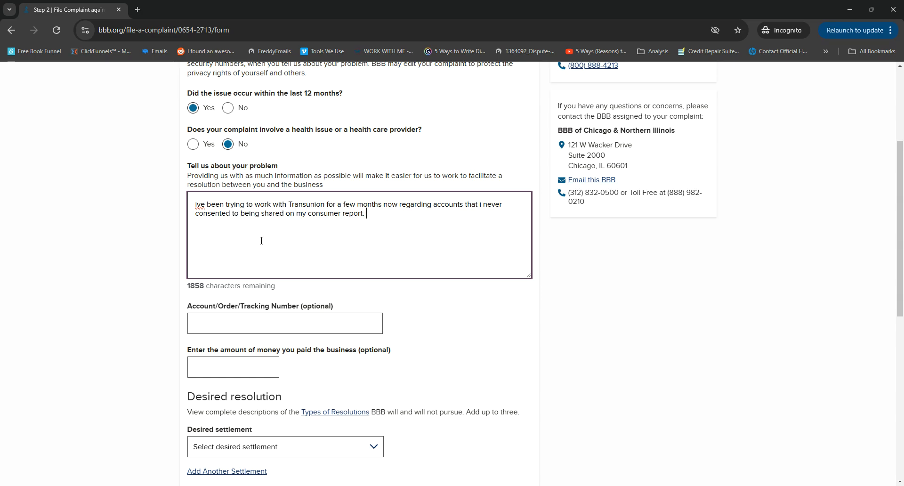
type("On top of this")
Step: Complete the description: privacy violation, incorrect reporting, a demand to block the accounts within 4 days of receipt, and a statement of acting on one's own behalf
type("violating my right to privacy, these accounts are reporting incorrectly!! This is unfair and illegal! Transunion is required to do what i am asking and block the accounts outlined in the attached within 4 days of receipt .  I have not hired a credit reporting agency, i am operating on behalf of myself. this is not my first rodeo with transunion, so i am not new to their  illegal ways of operation")
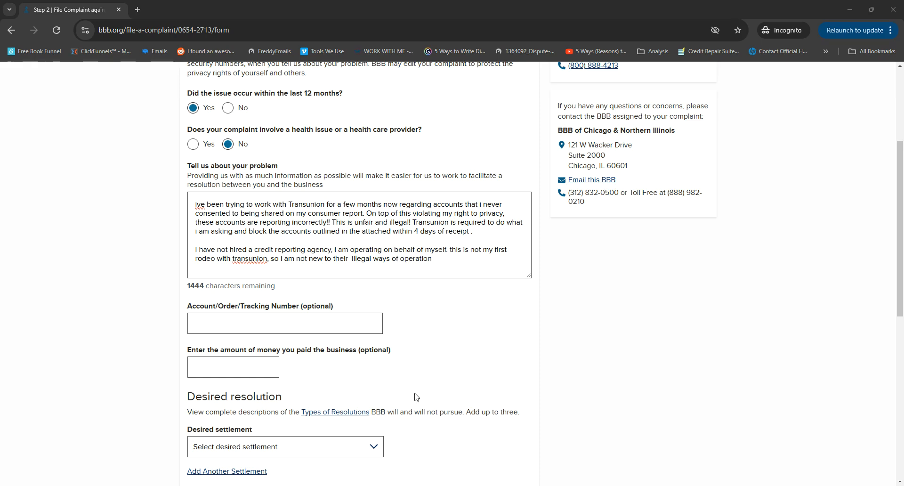
Step: Set the desired settlement to Correction to a credit report and add a second settlement, Other (requires explanation)
left_click(326, 448)
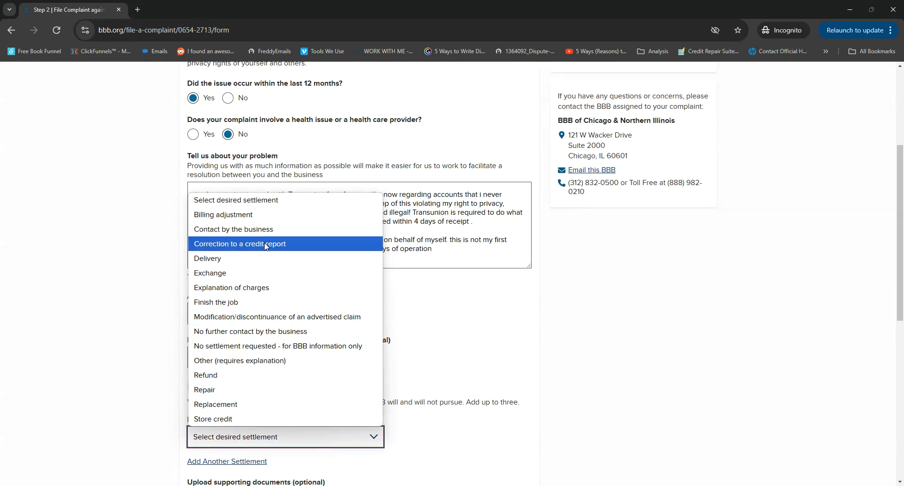
left_click(254, 243)
scroll(256, 330, "down", 6)
scroll(255, 337, "up", 3)
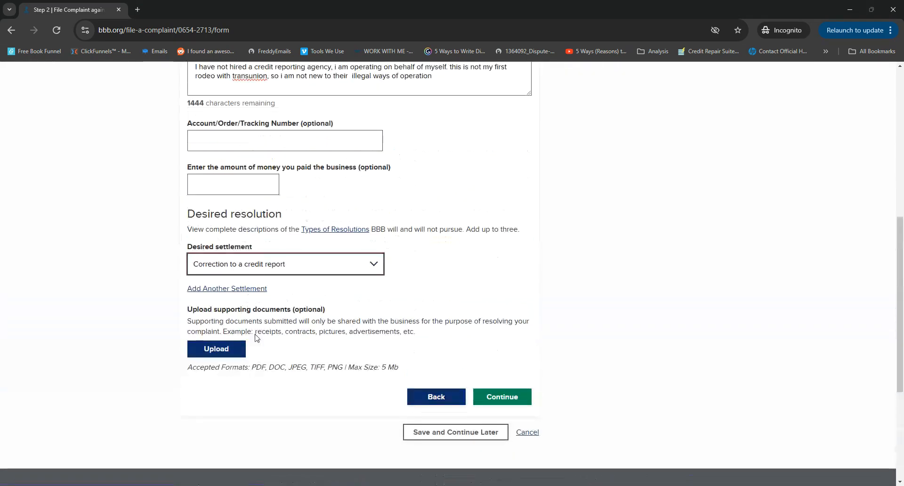
left_click(232, 293)
left_click(311, 320)
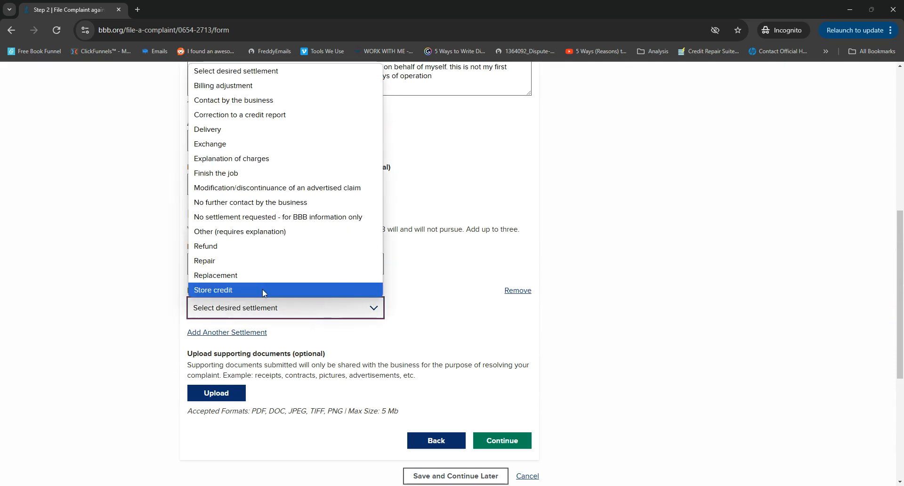
left_click(264, 230)
Step: Enter "1,000 per fcra violation" as the explanation for the second settlement
scroll(429, 303, "up", 3)
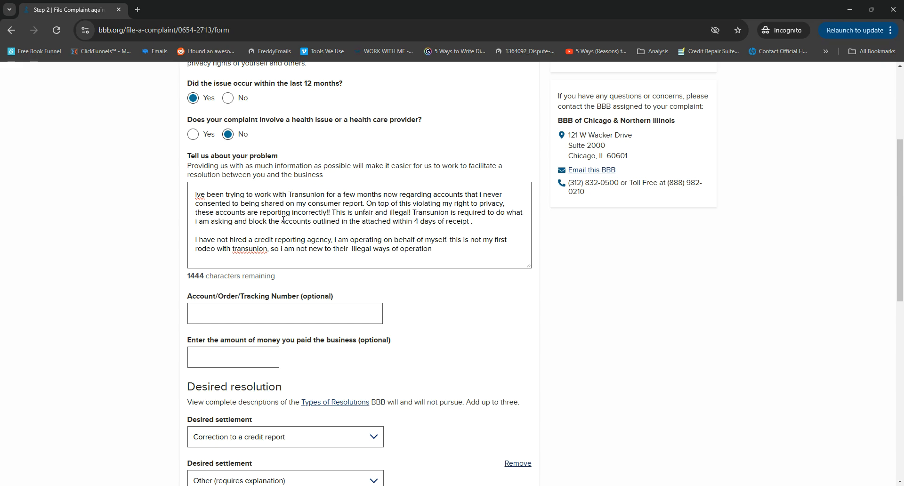
scroll(283, 219, "down", 3)
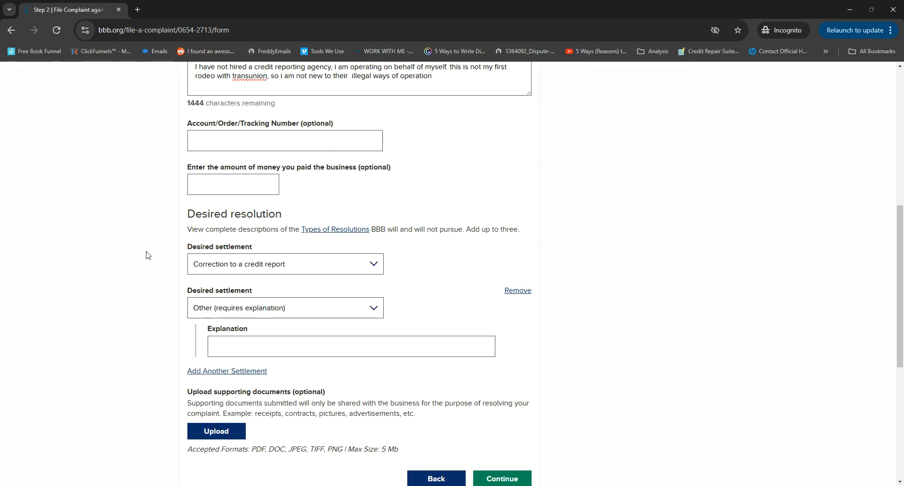
left_click(233, 343)
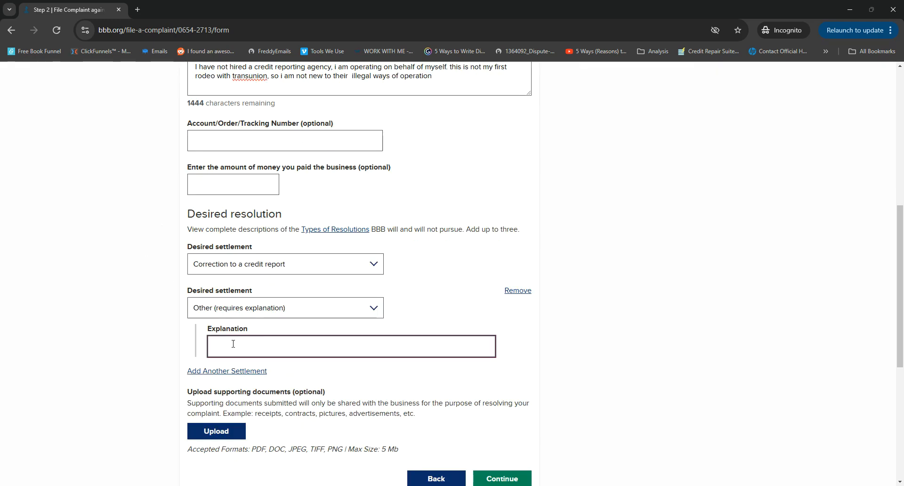
type("1,000 per fc")
key("BackSpace")
type("fcra")
type("violation")
left_click_drag(311, 347, 113, 337)
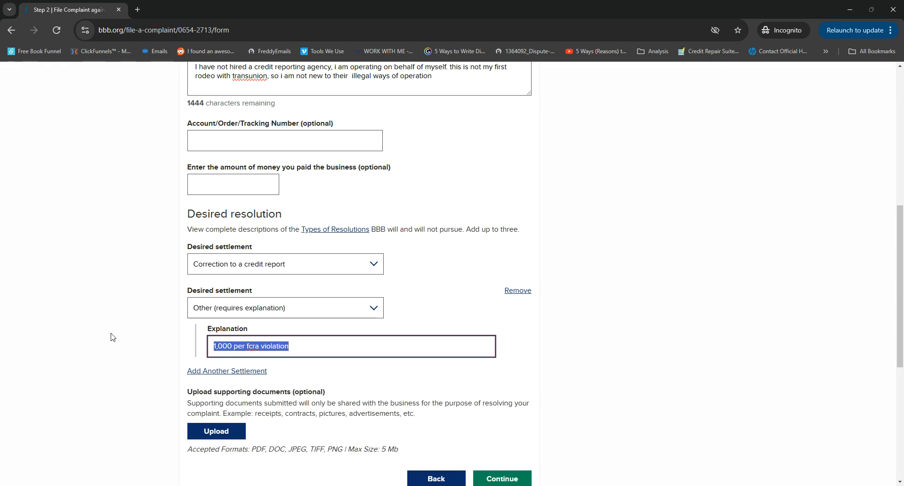
Step: Upload 4 Transunion Block and Delete.pdf, IDT cont.pdf and IDT personal info Exper.pdf as supporting documents
scroll(367, 365, "down", 4)
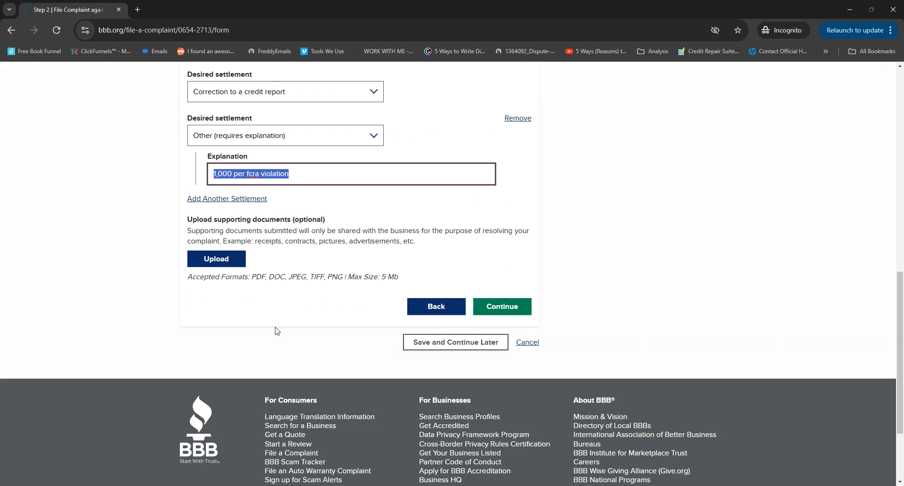
left_click(218, 264)
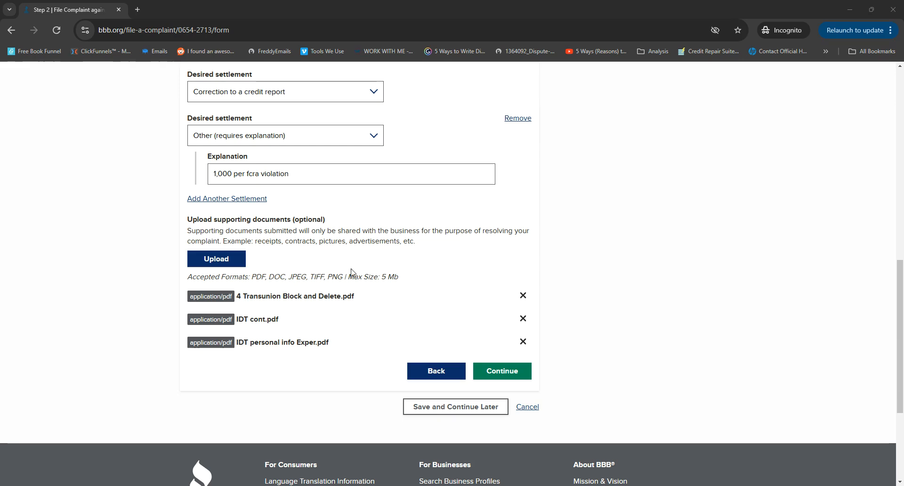
Step: Proceed to the review, accept the submission terms, communication authorization and privacy consent, and submit the complaint
left_click(507, 377)
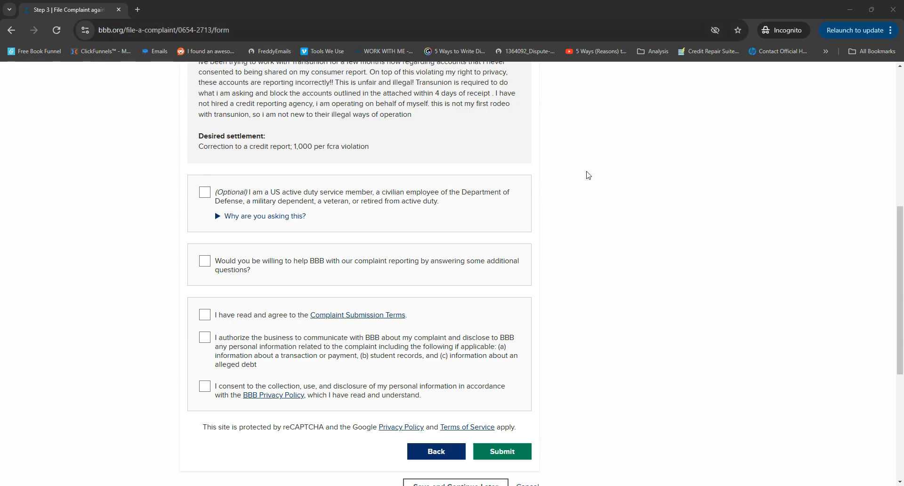
left_click(205, 314)
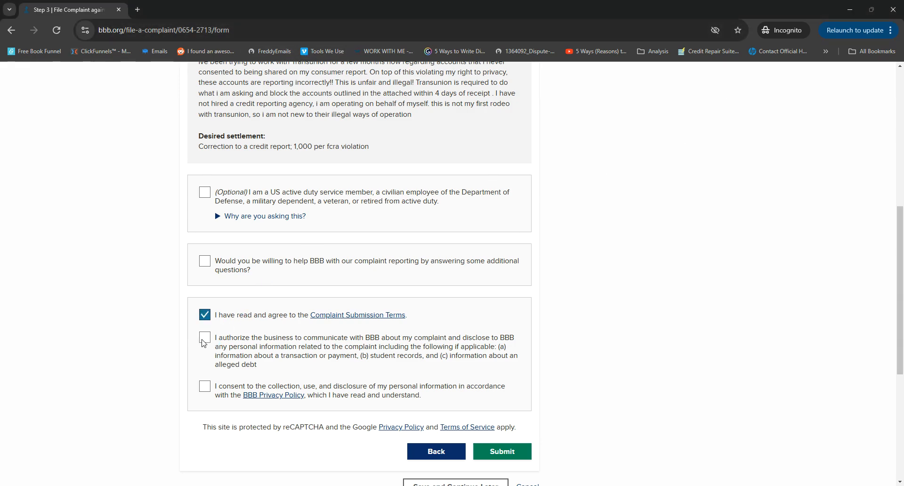
left_click(204, 337)
left_click(205, 386)
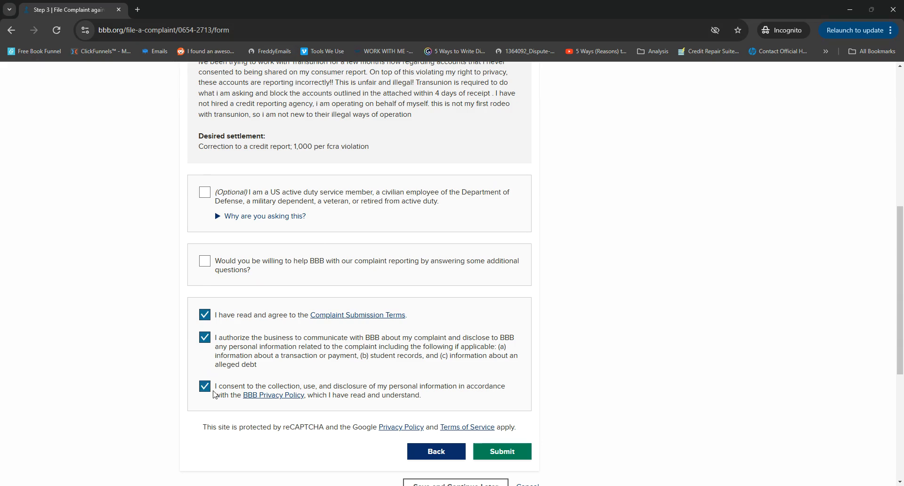
left_click(503, 454)
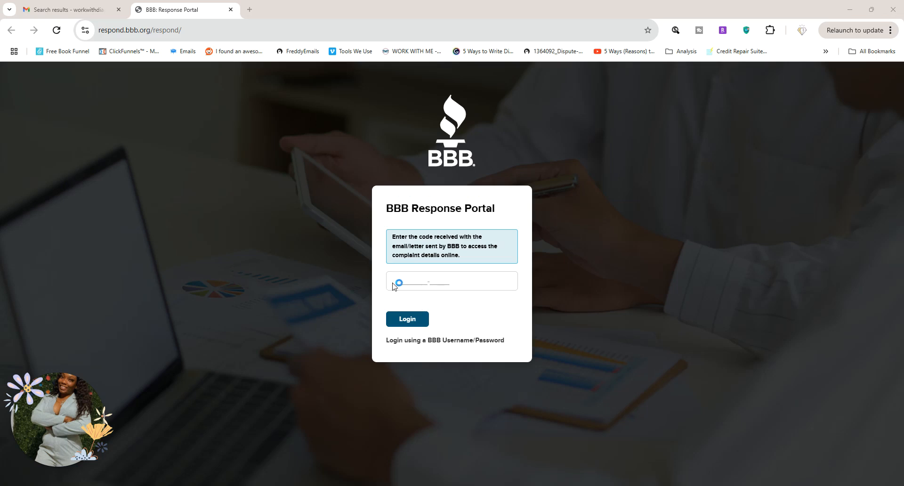
Step: Access the complaint in the BBB Response Portal with the emailed access code, and view and close the "Complaint has been sent to the business" message
double_click(398, 280)
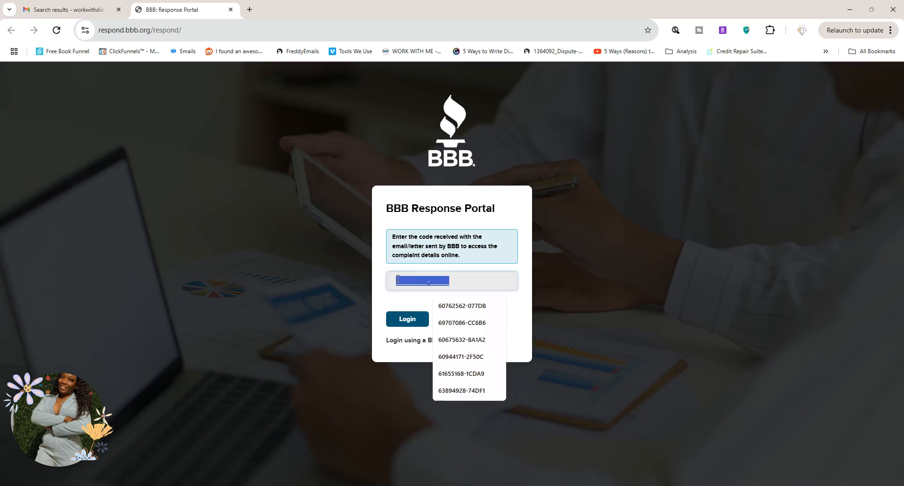
type("respo")
left_click(280, 276)
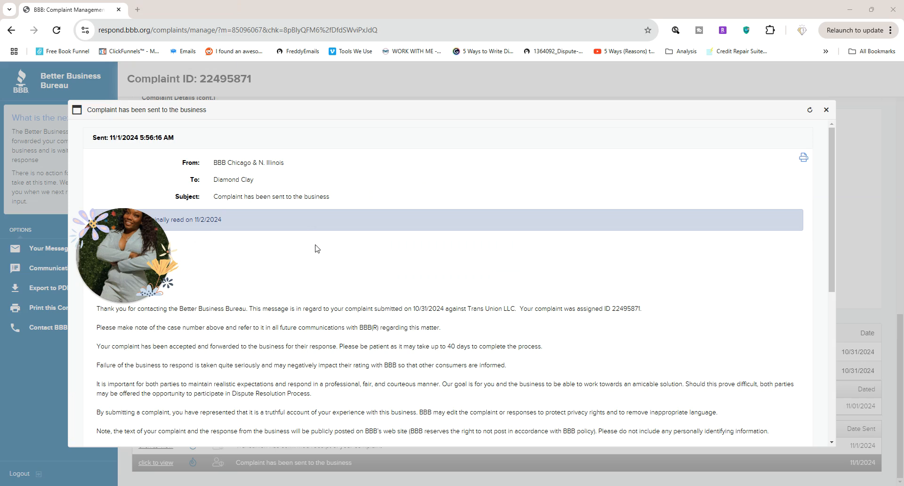
left_click(19, 192)
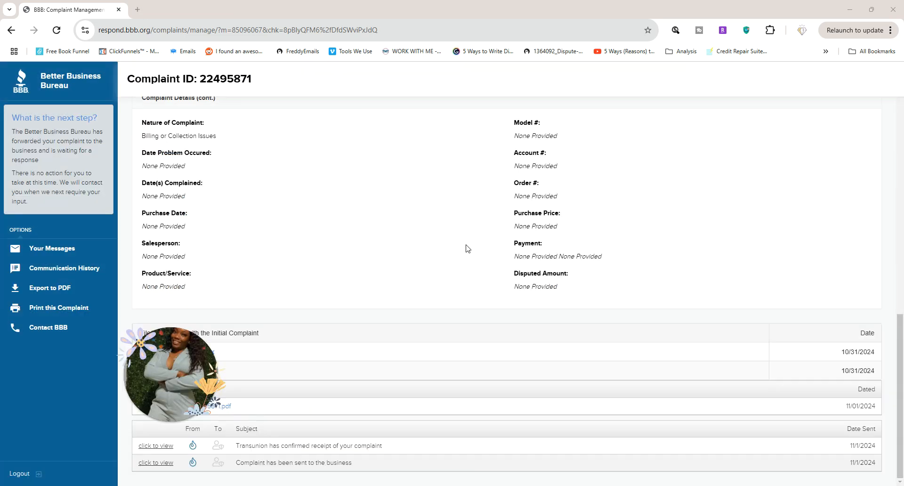